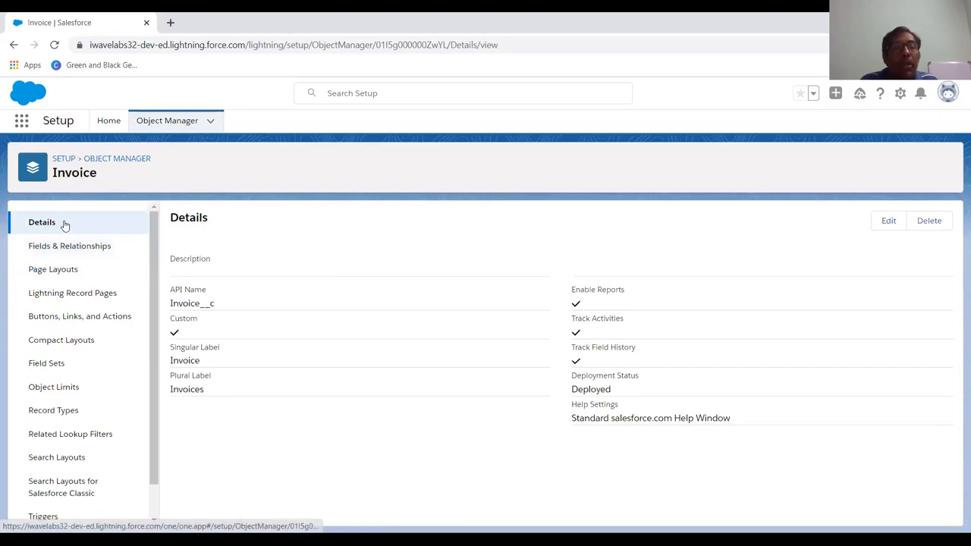
Open the Invoice Layout page layout and review its palette categories from Fields through Report Charts
click(60, 274)
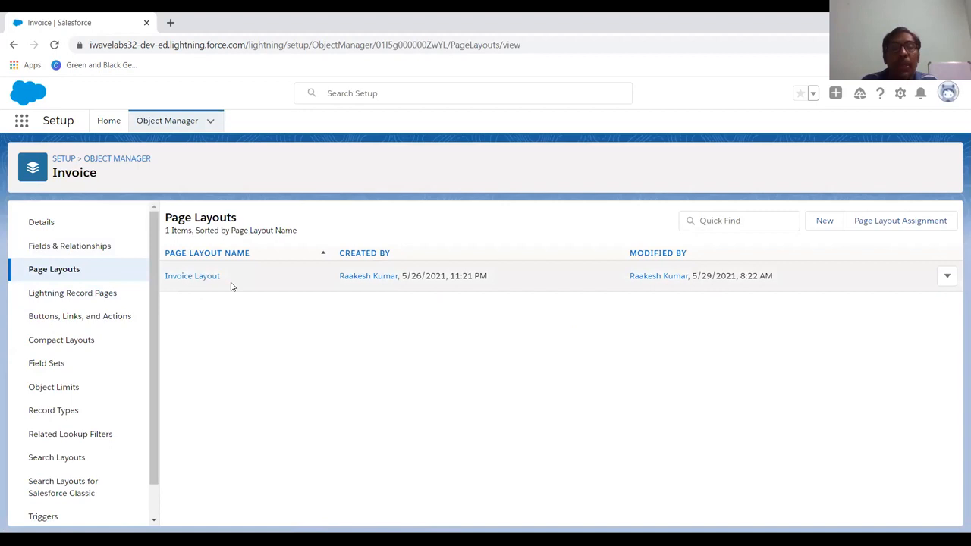
click(948, 278)
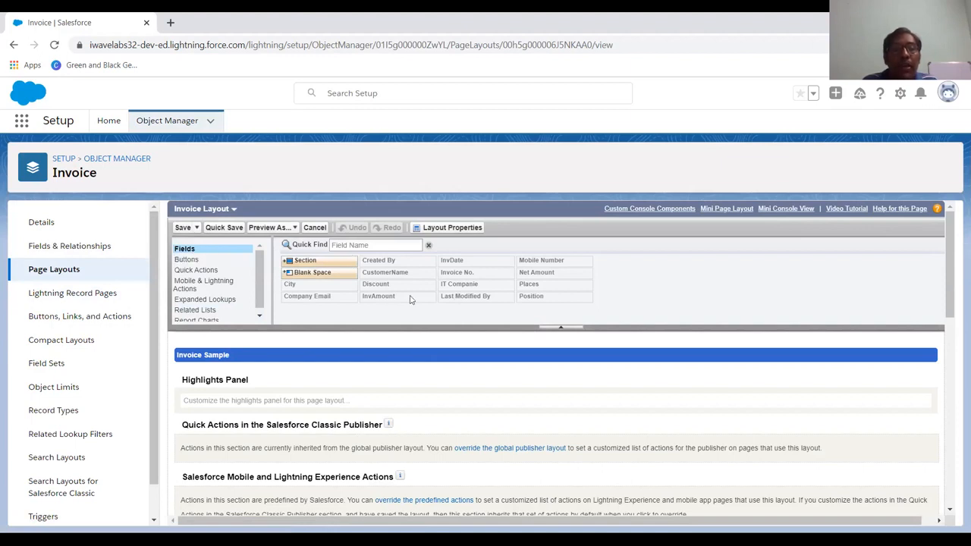
click(187, 260)
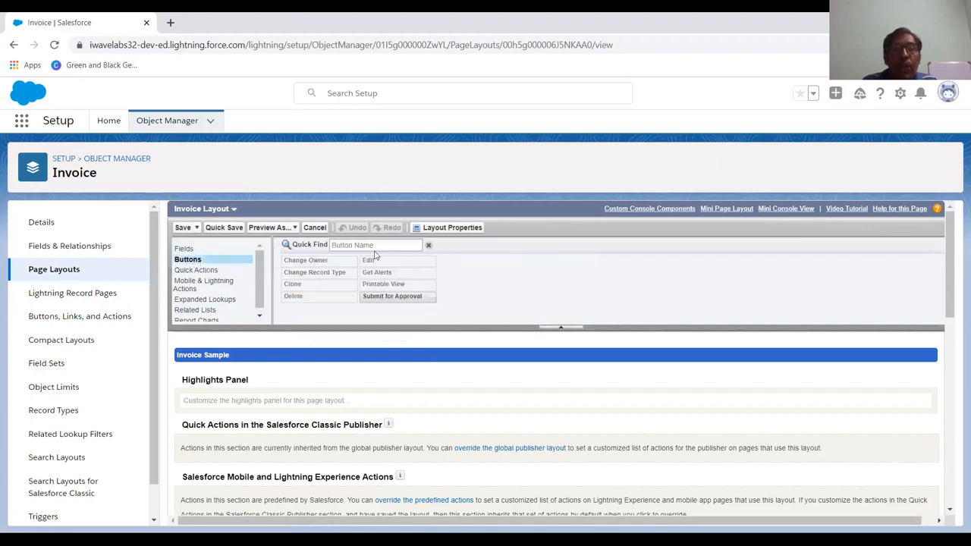
click(197, 270)
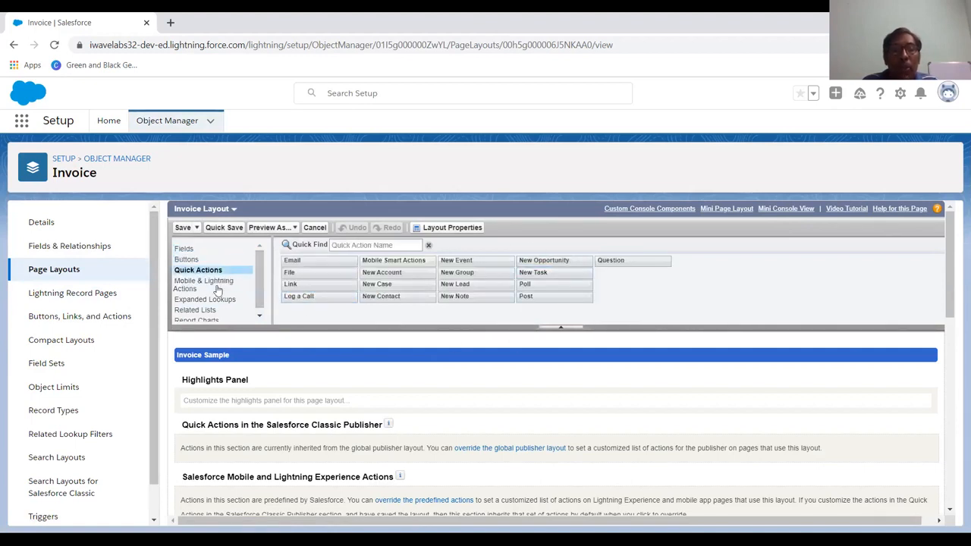
click(216, 286)
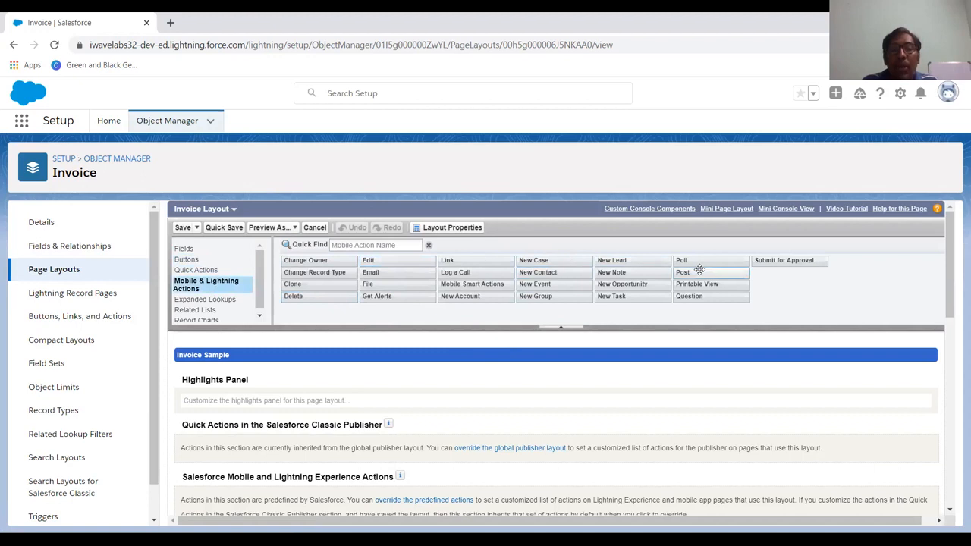
click(228, 298)
scroll(231, 304, down, 5)
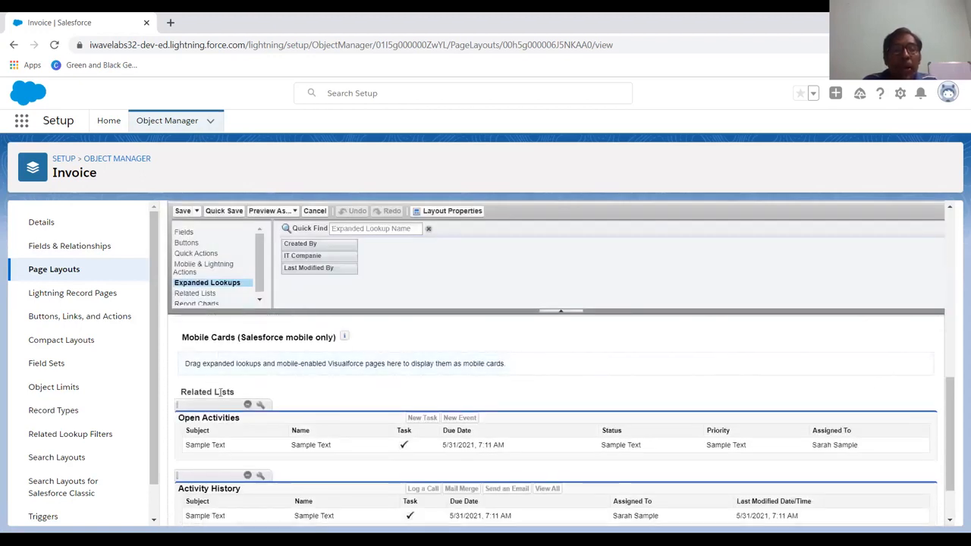
click(205, 294)
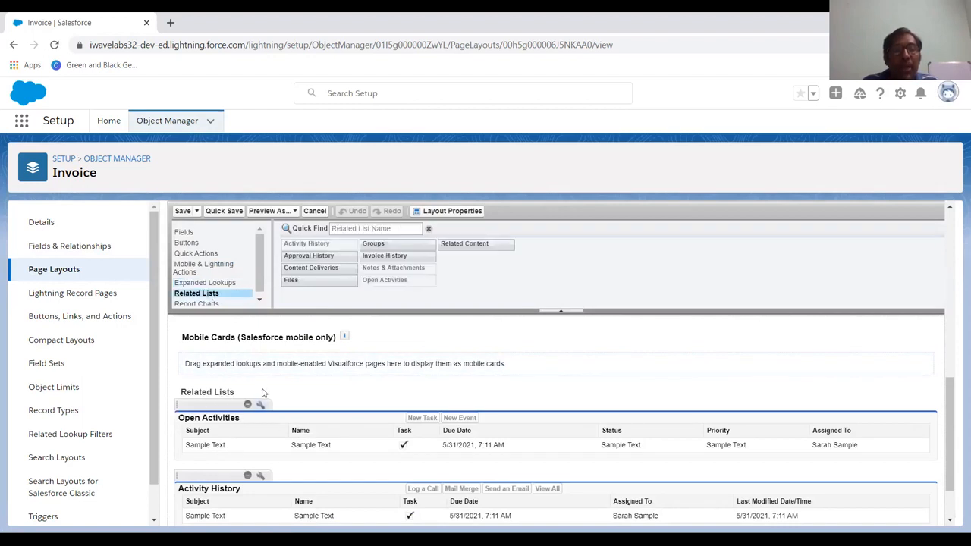
click(260, 301)
click(220, 300)
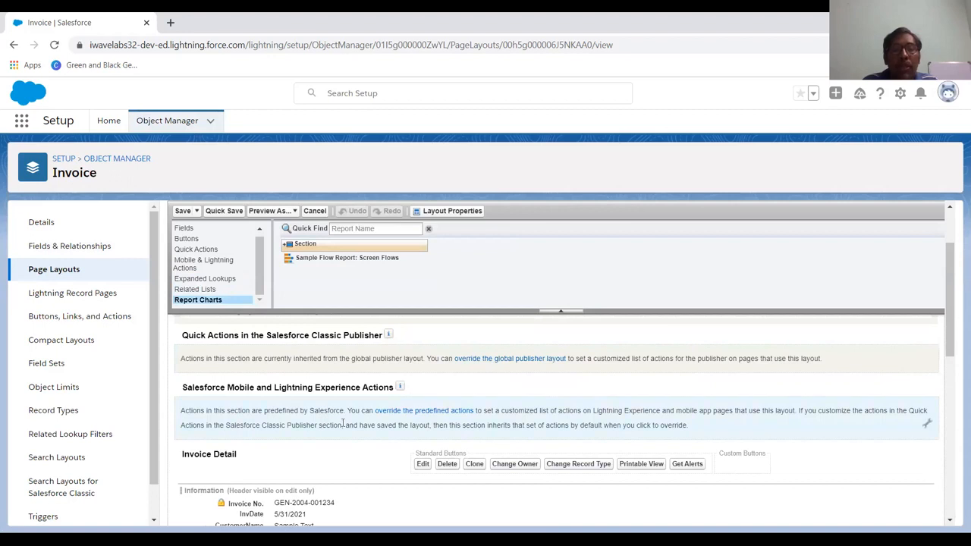
Move InvDate, Position, Discount, Net Amount, Places and Company Email into the second column of the Information section
scroll(424, 439, down, 2)
scroll(424, 439, down, 1)
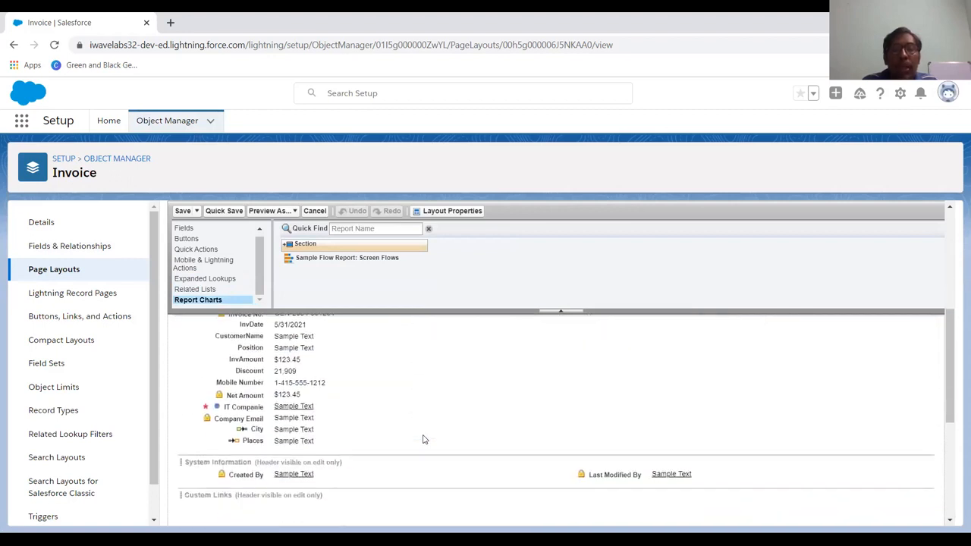
scroll(425, 439, up, 1)
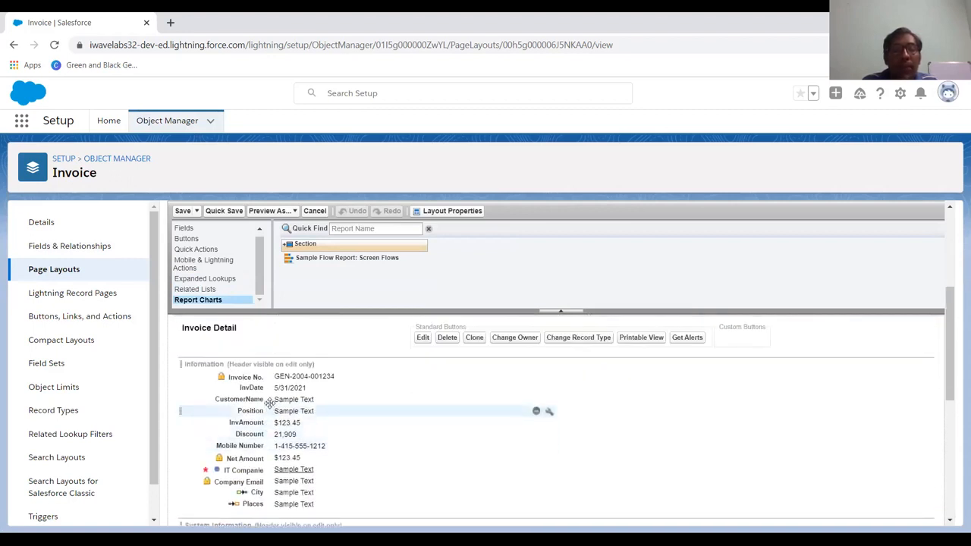
drag(255, 389, 629, 390)
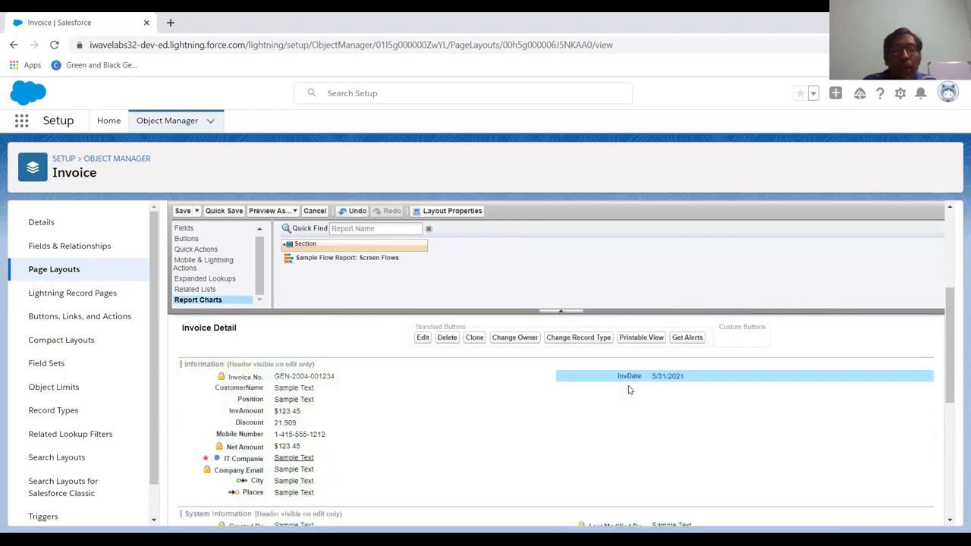
drag(255, 399, 621, 390)
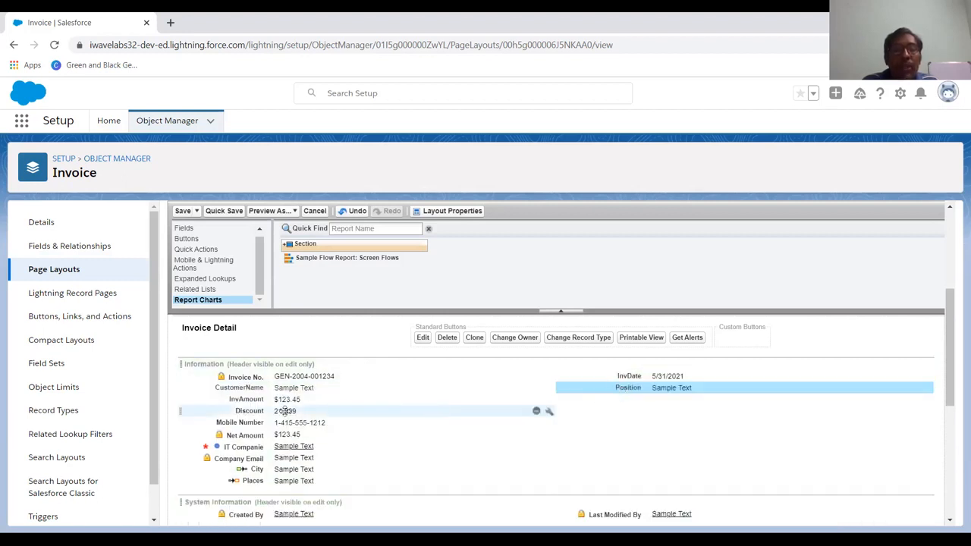
drag(281, 410, 612, 411)
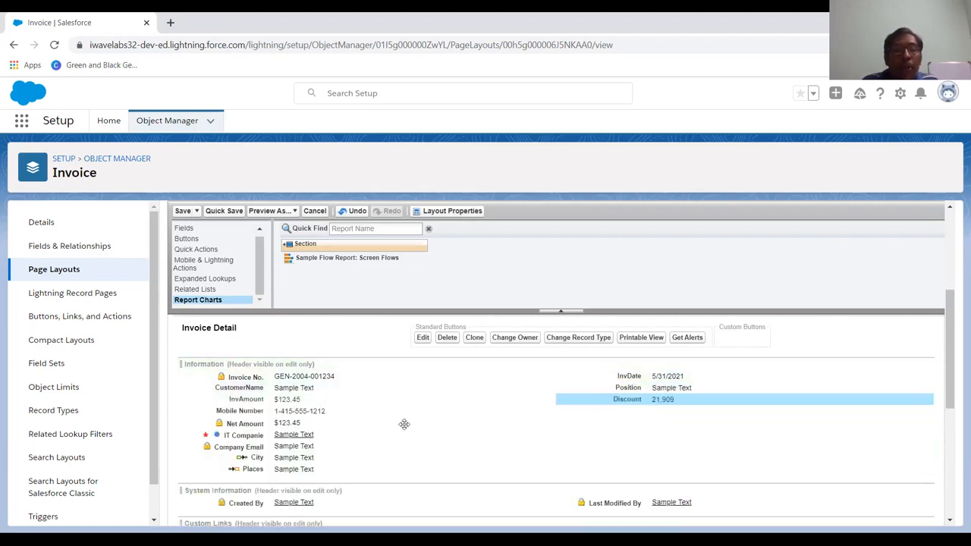
drag(283, 426, 613, 427)
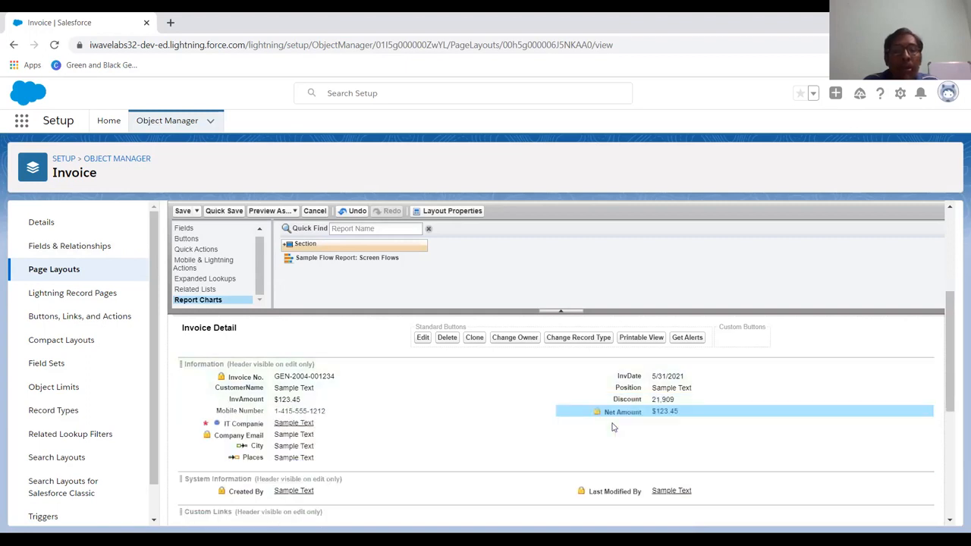
drag(286, 455, 600, 425)
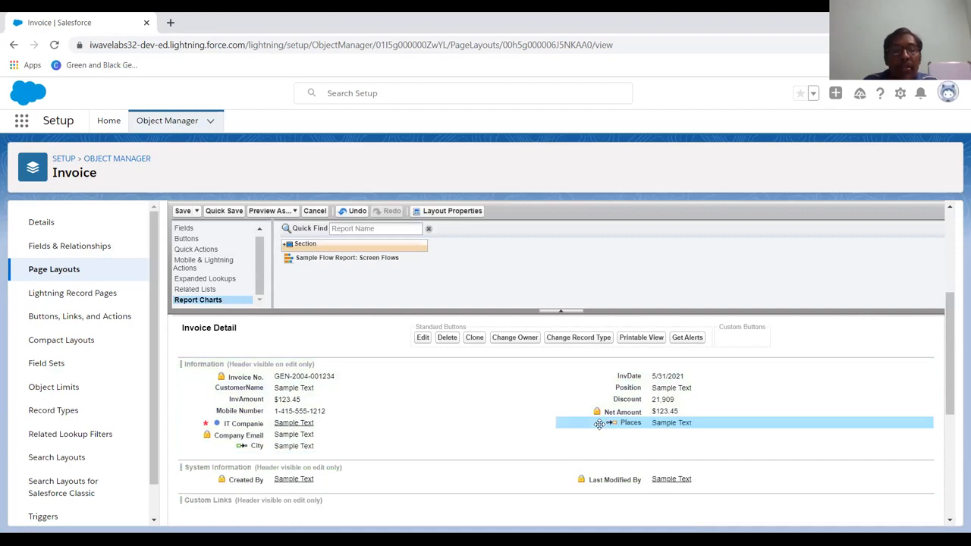
drag(284, 436, 616, 434)
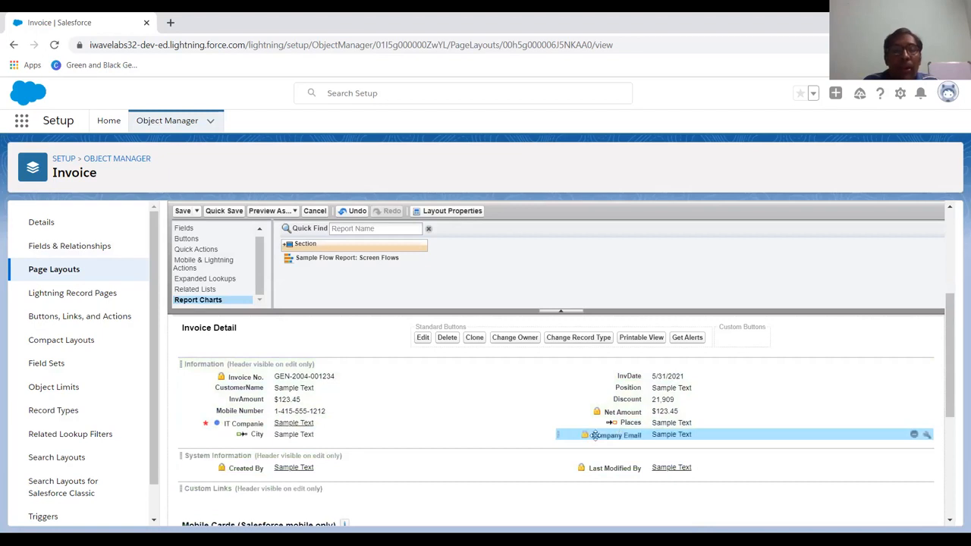
Place the City field directly above IT Companie in the Information section and save the page layout
drag(307, 437, 307, 422)
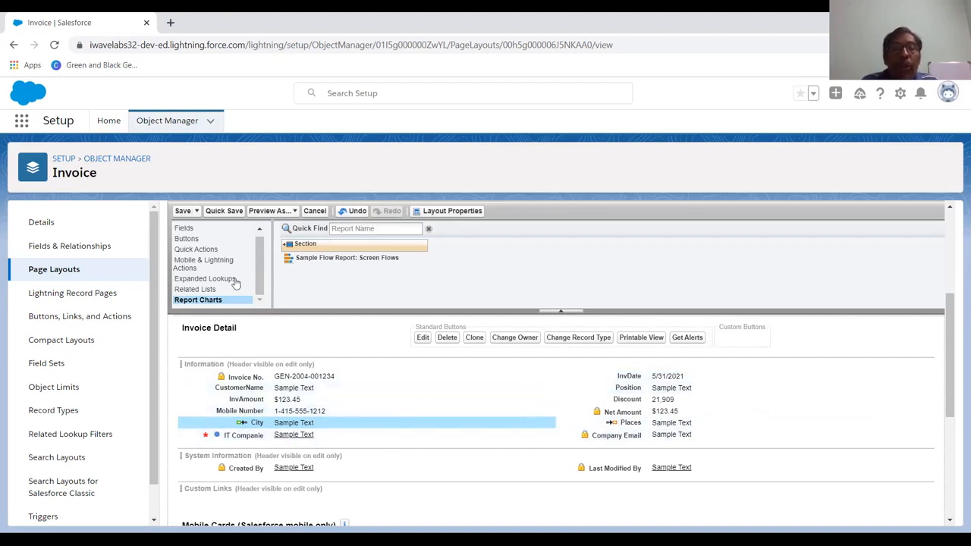
click(185, 211)
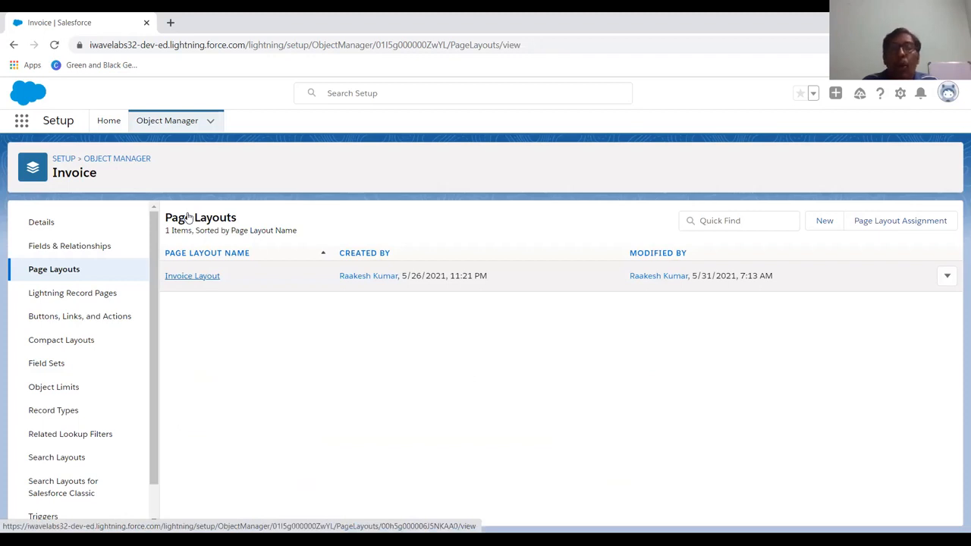
Find the Recruitment App among the available apps and open it
click(21, 123)
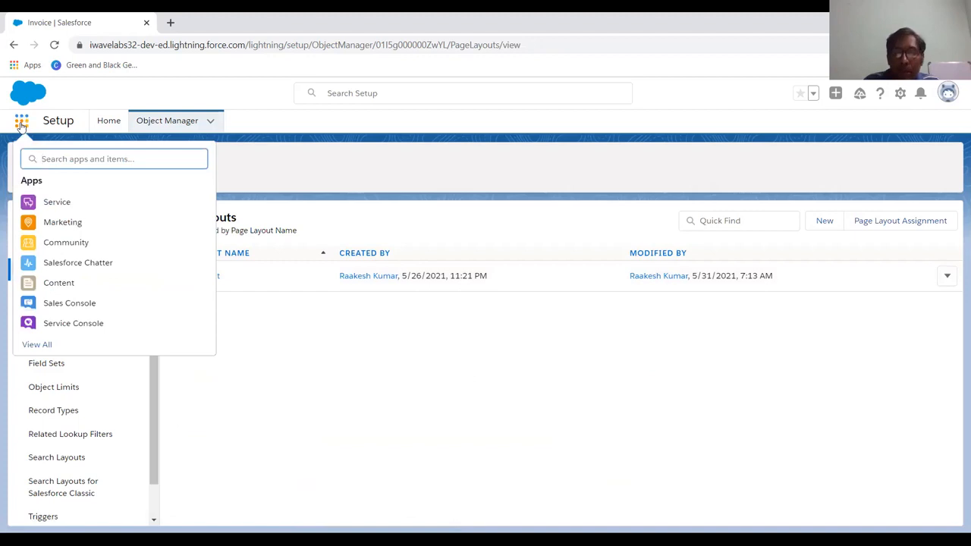
text(Recruitm)
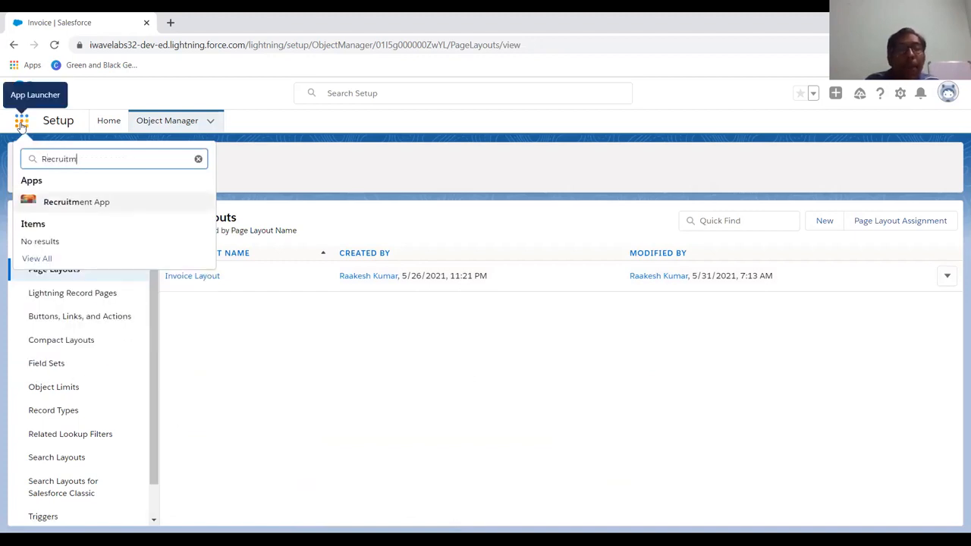
click(57, 199)
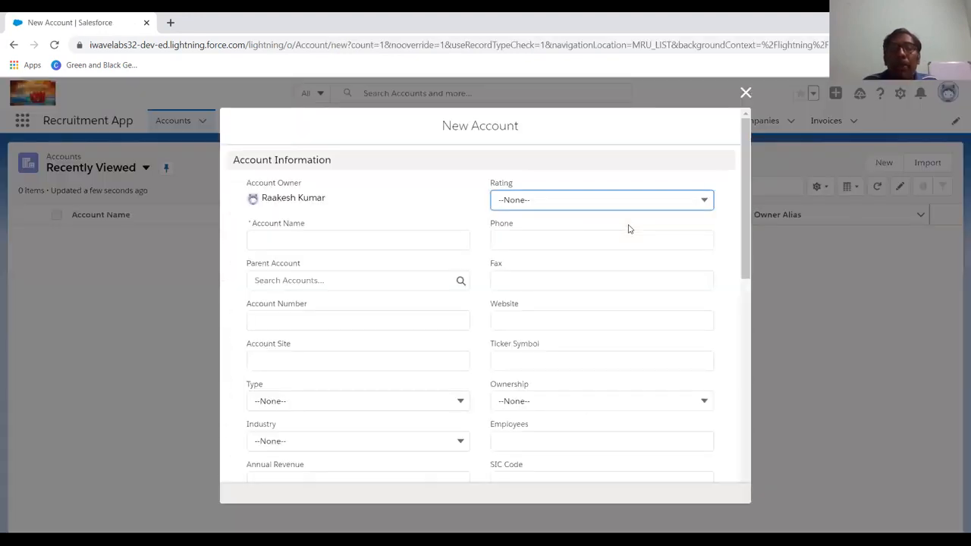
Review the sections and field arrangement of the New Account form, and close it without saving
scroll(617, 289, down, 5)
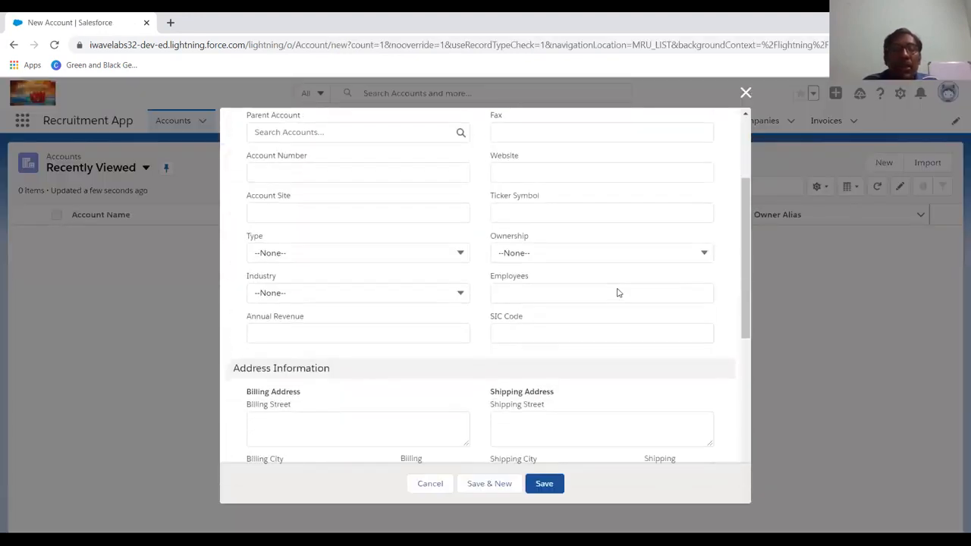
scroll(617, 289, down, 3)
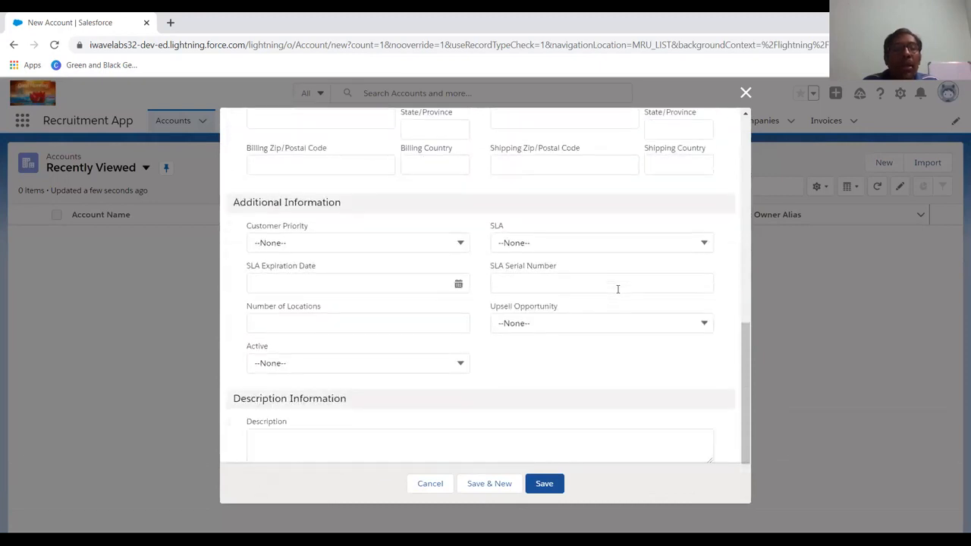
scroll(608, 287, up, 8)
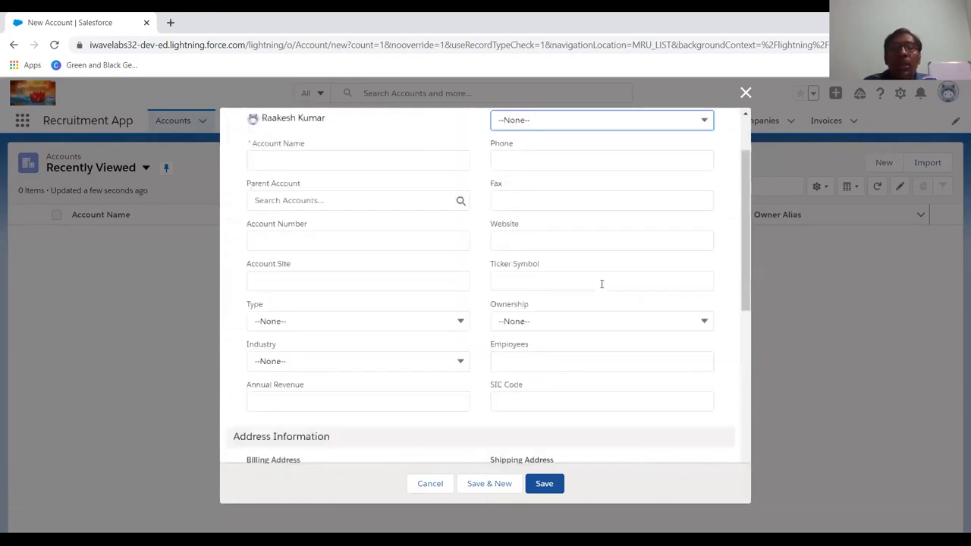
click(746, 93)
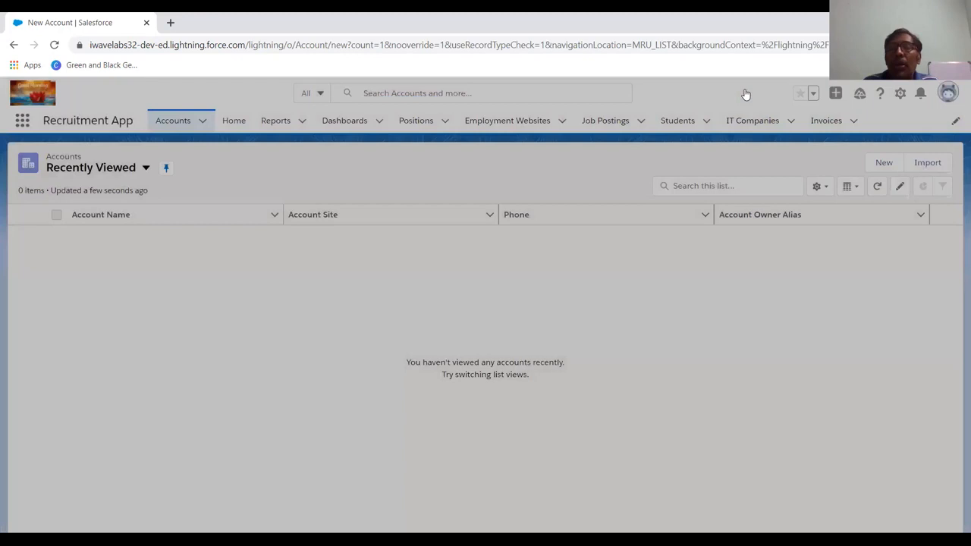
Open a new invoice form to check the field arrangement, and close it without saving
click(828, 120)
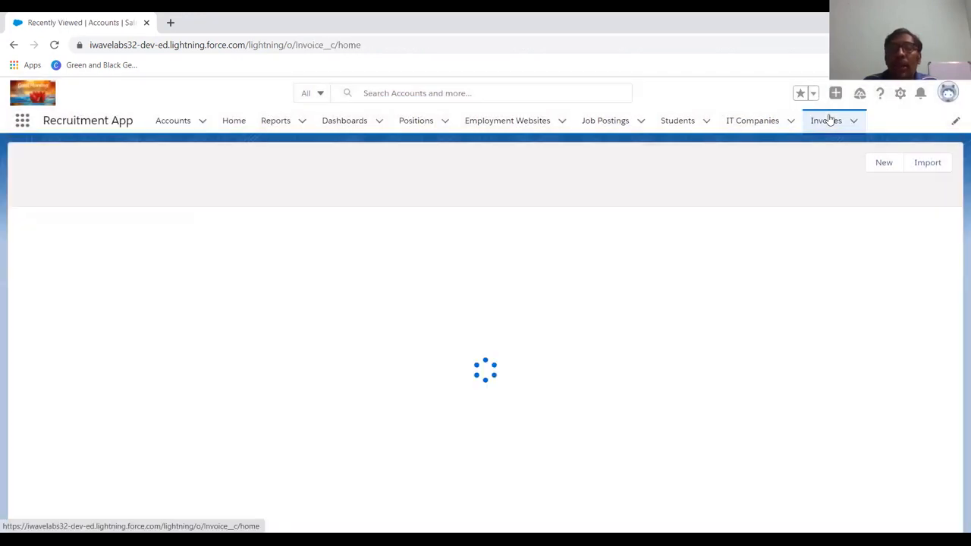
click(882, 162)
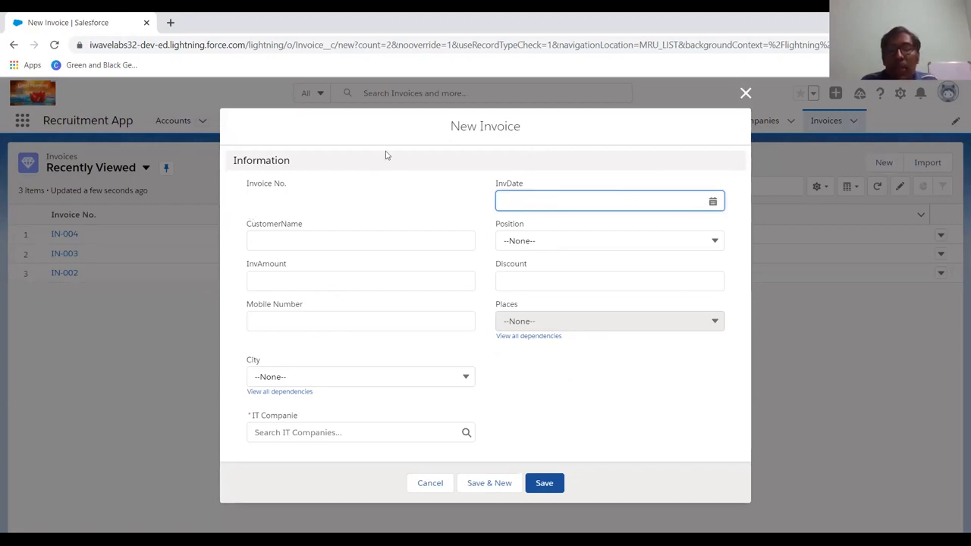
click(746, 93)
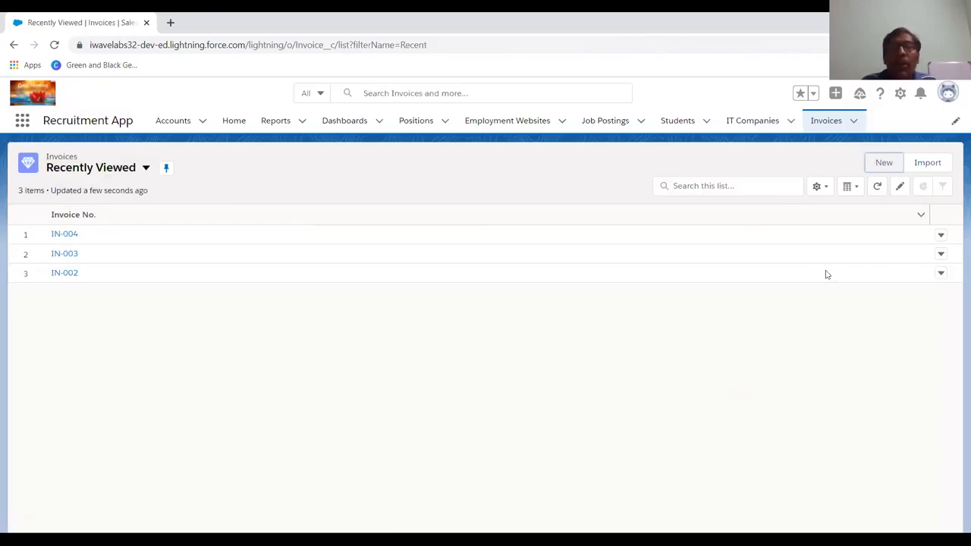
Go to Setup and open the page layouts of the Invoice object
click(901, 94)
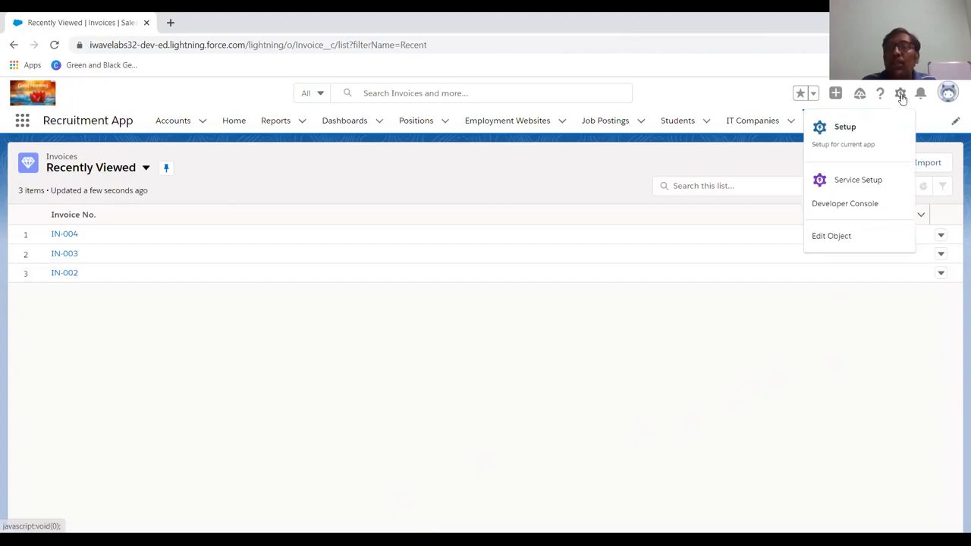
click(897, 129)
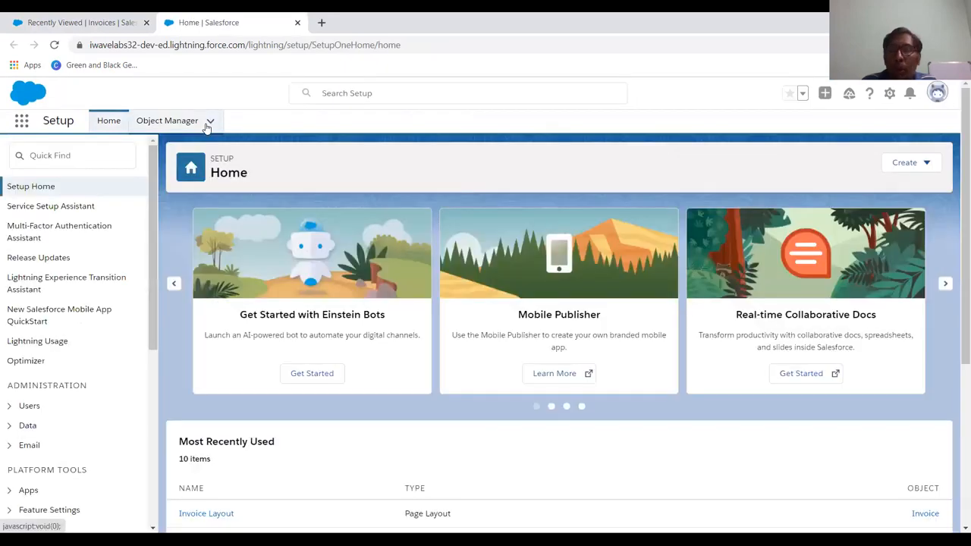
click(210, 122)
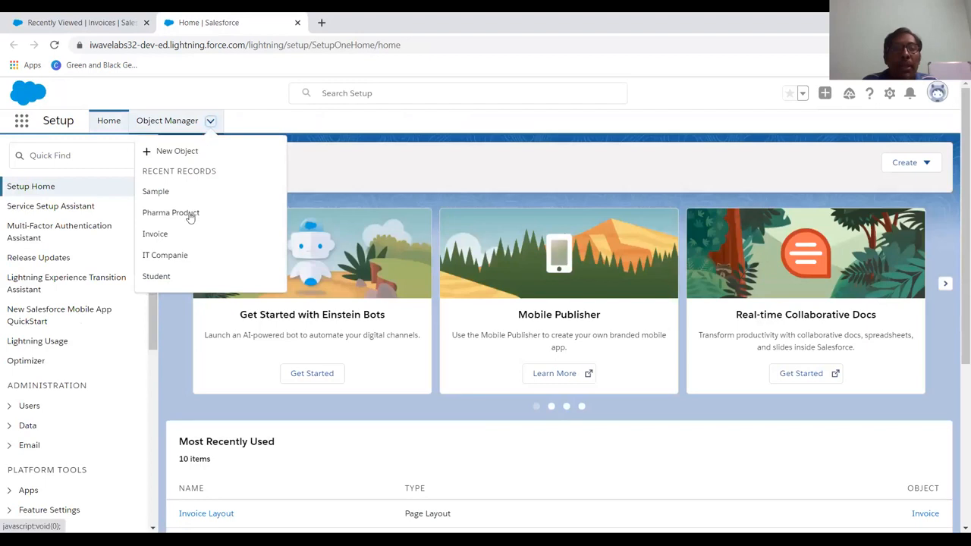
click(191, 230)
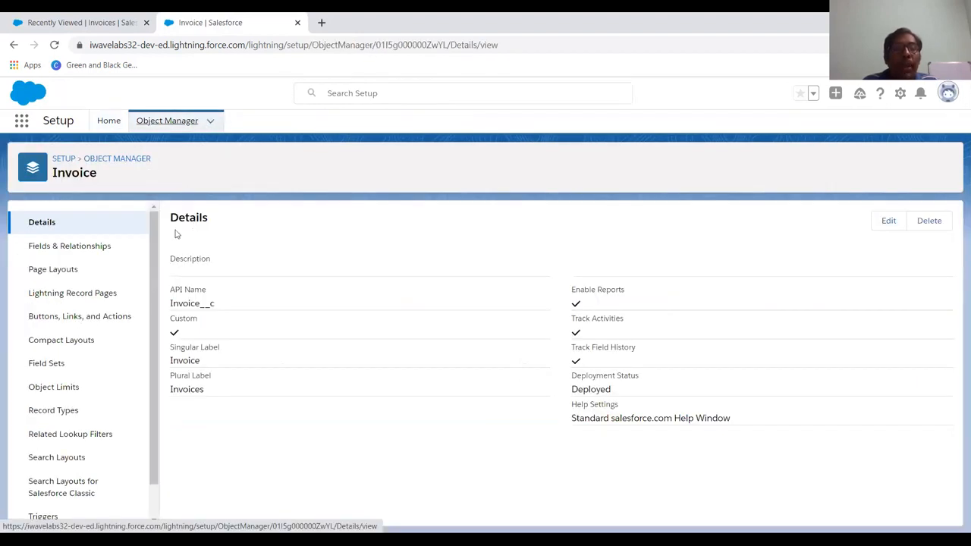
click(85, 271)
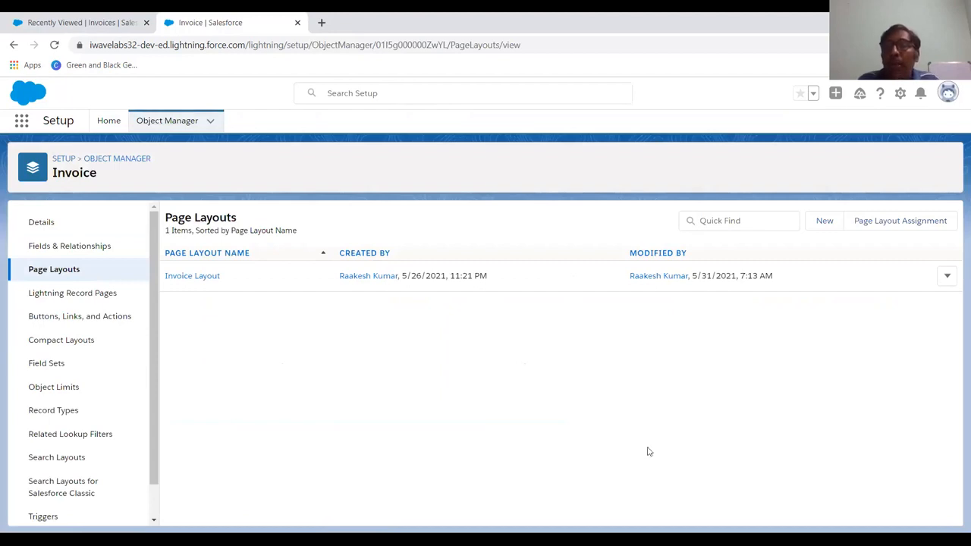
Create a new Invoice page layout named Profoma Layout, cloned from the existing Invoice Layout
click(821, 222)
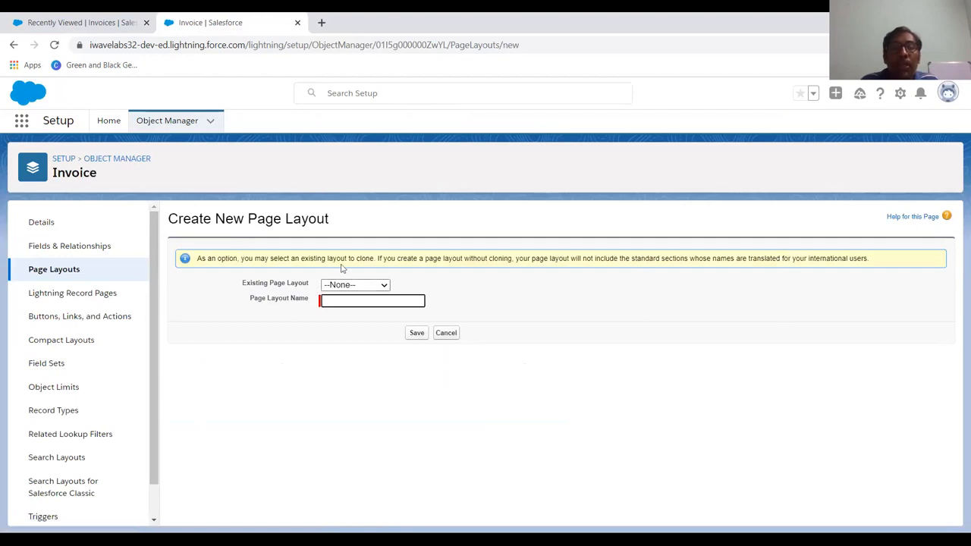
click(355, 288)
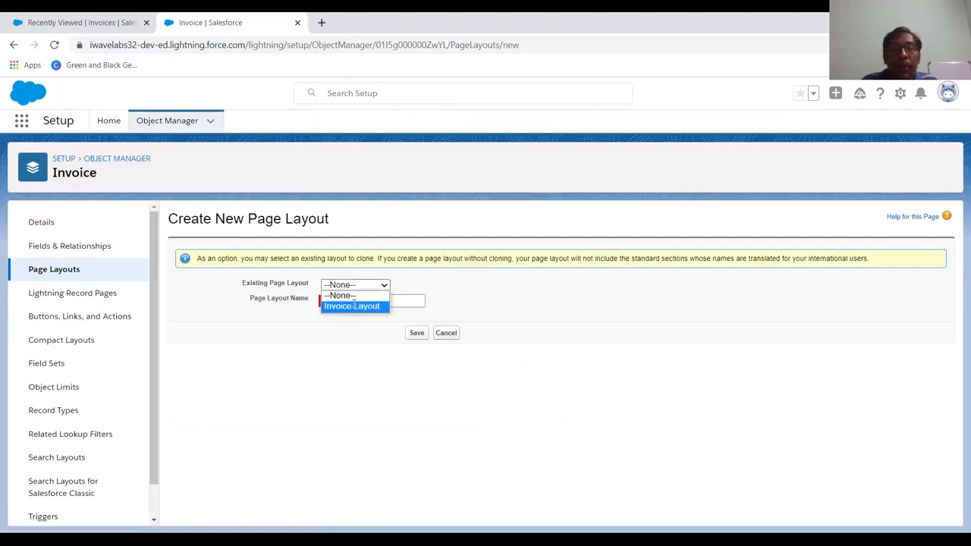
click(354, 306)
click(345, 306)
text(Prof)
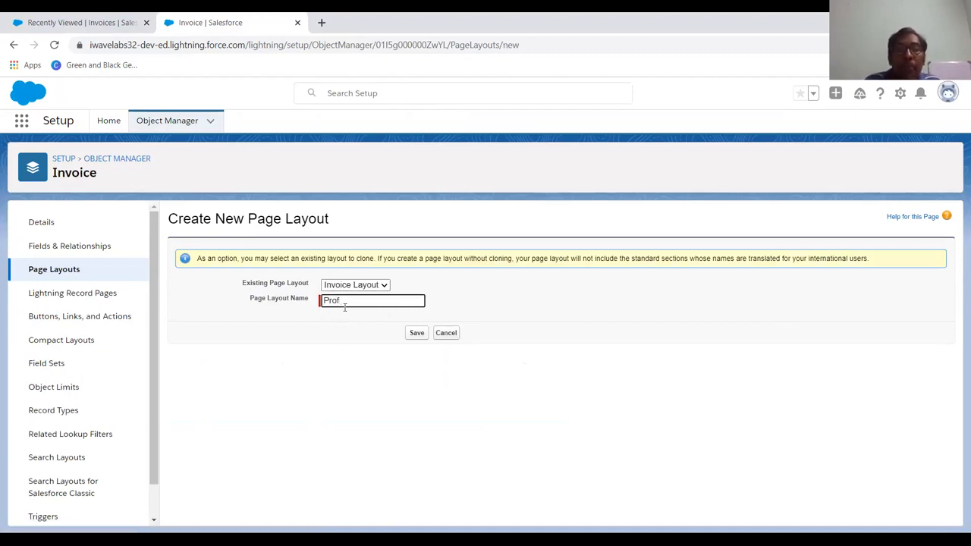
text(oma Layou)
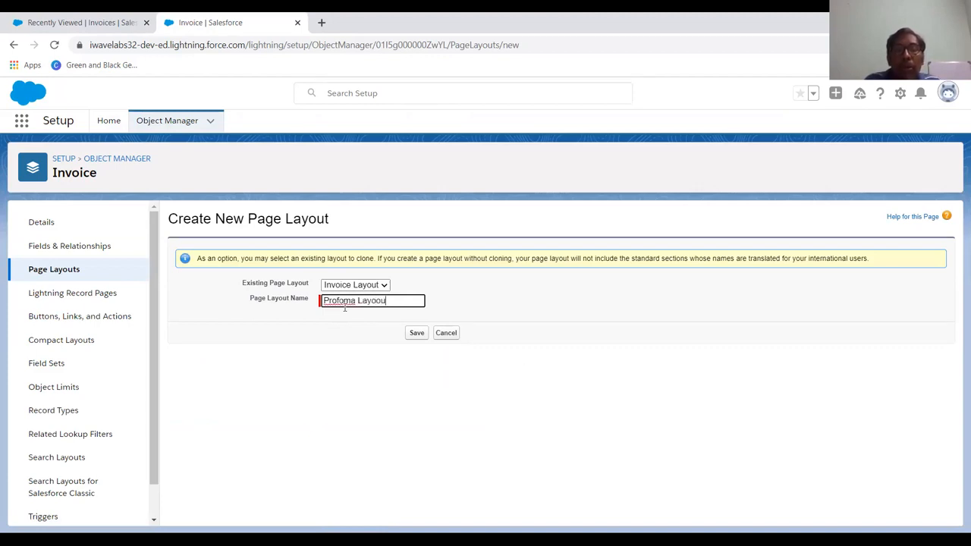
text(t)
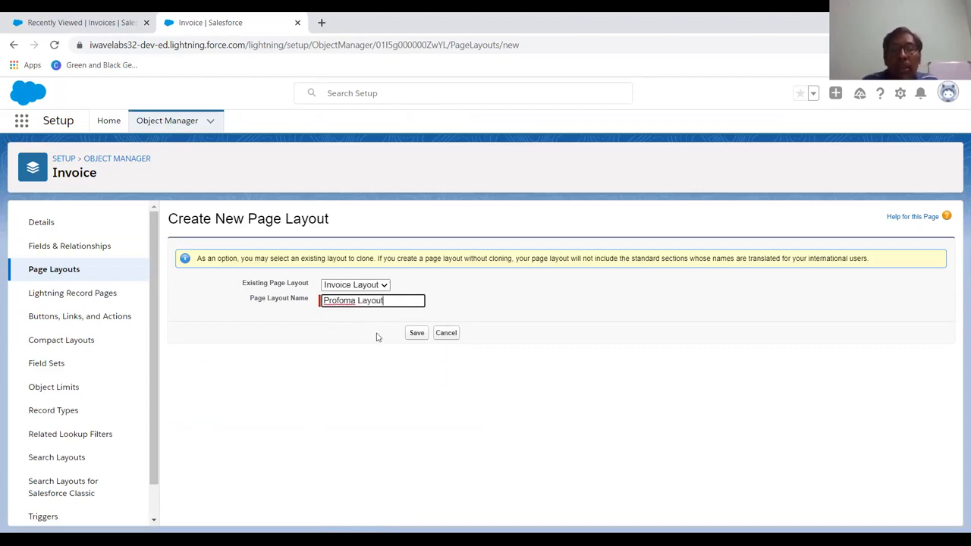
click(418, 334)
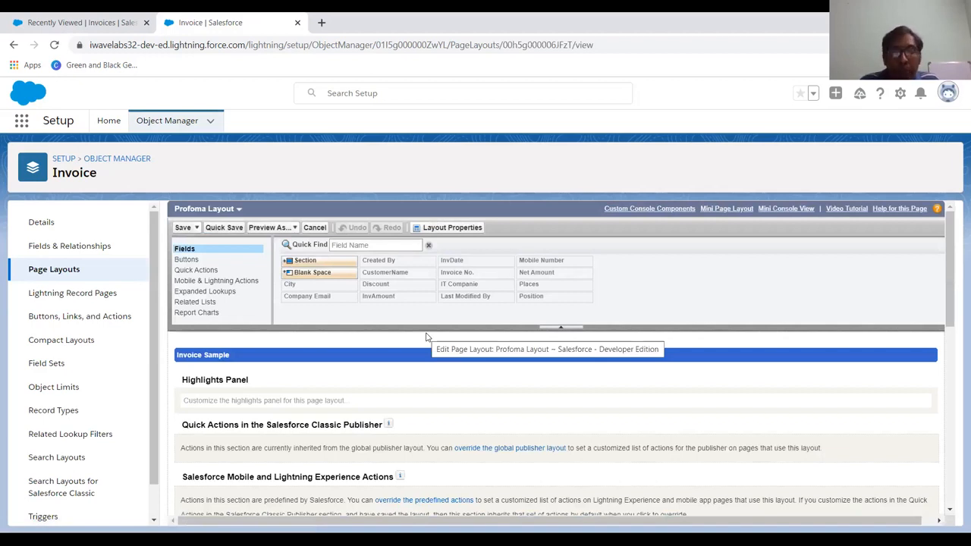
Move the Company Email field above Places in the Information section and save the Profoma Layout
scroll(426, 337, down, 5)
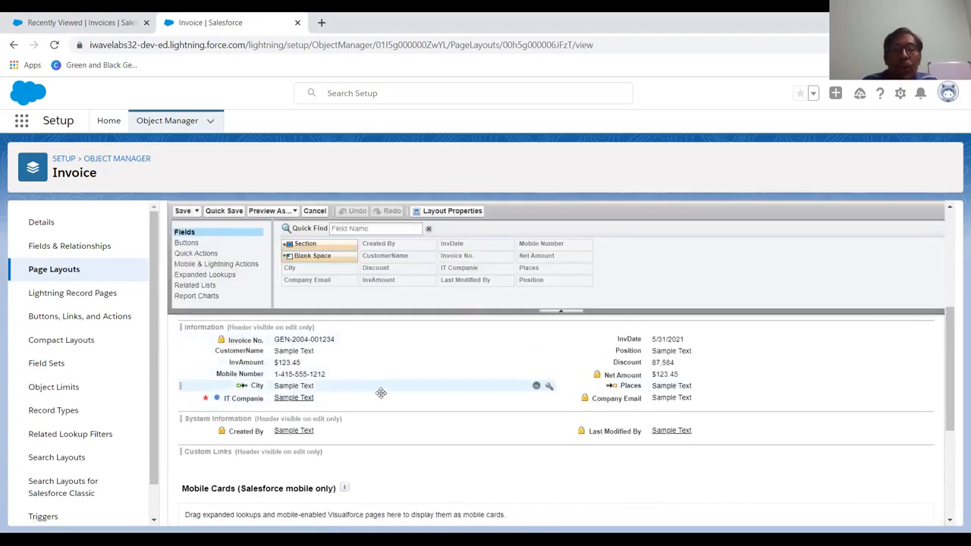
click(639, 399)
drag(639, 399, 637, 383)
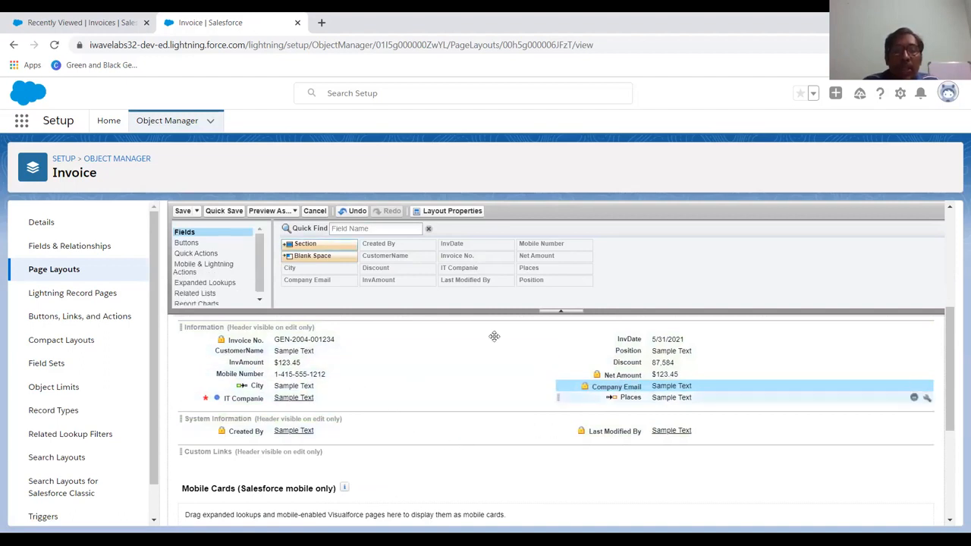
scroll(233, 425, up, 5)
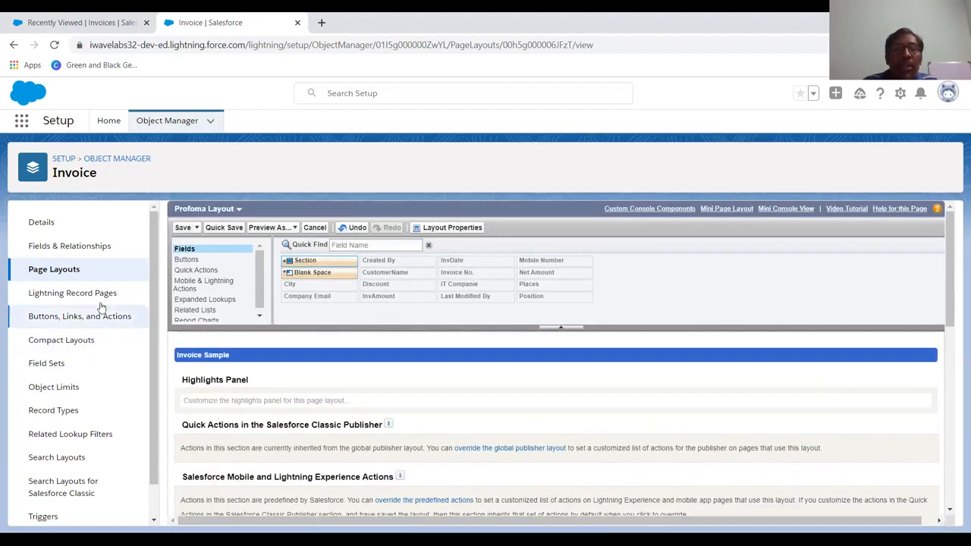
click(183, 228)
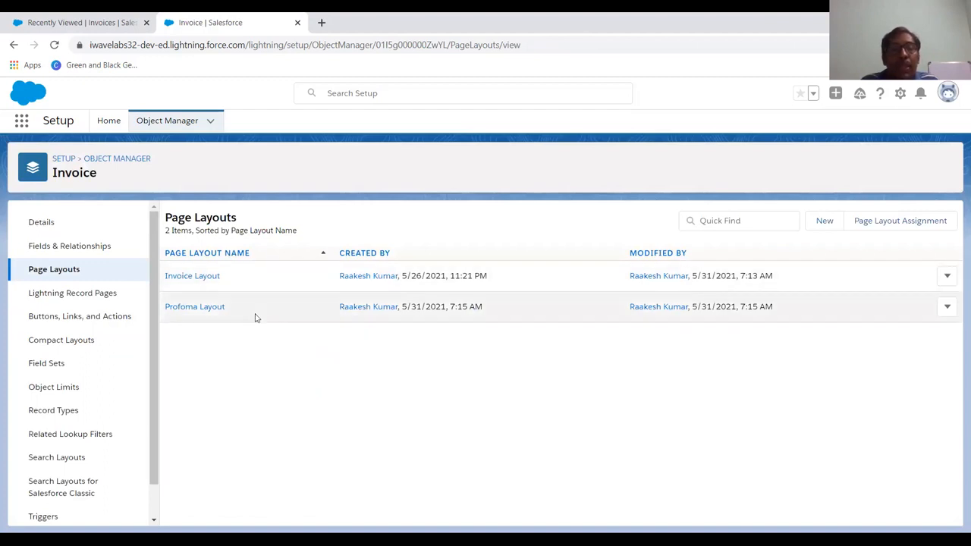
Assign the Profoma Layout to all profiles in the Invoice page layout assignment, save it and check the list
click(905, 229)
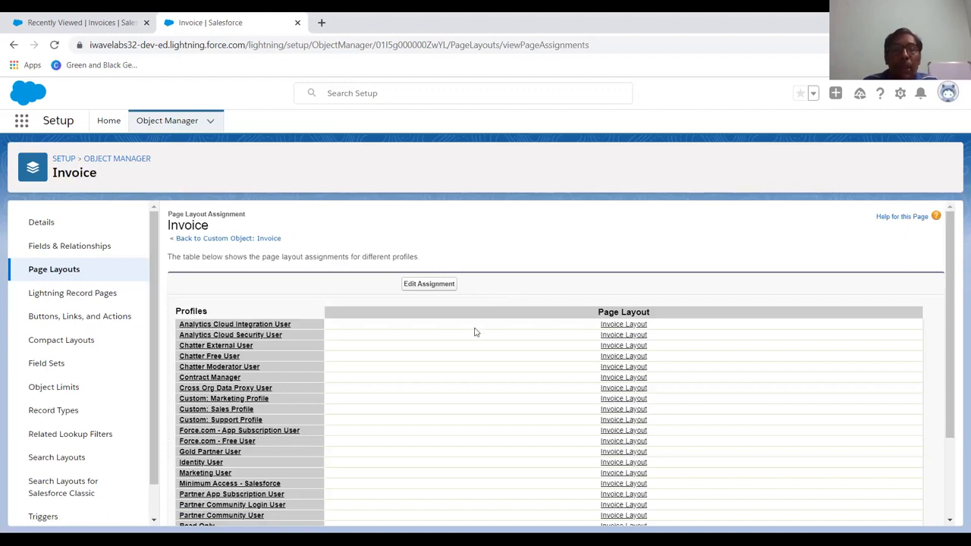
scroll(476, 332, down, 1)
scroll(475, 331, up, 1)
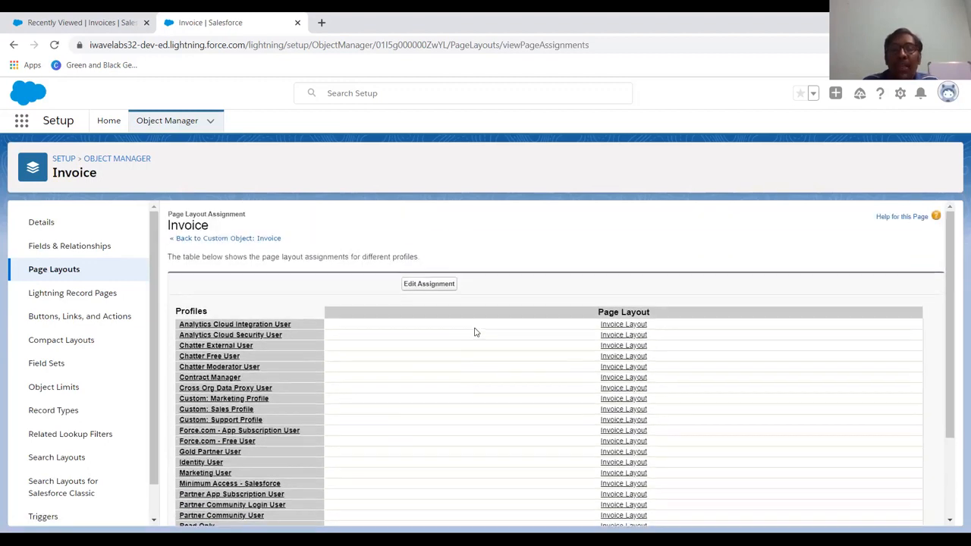
click(429, 285)
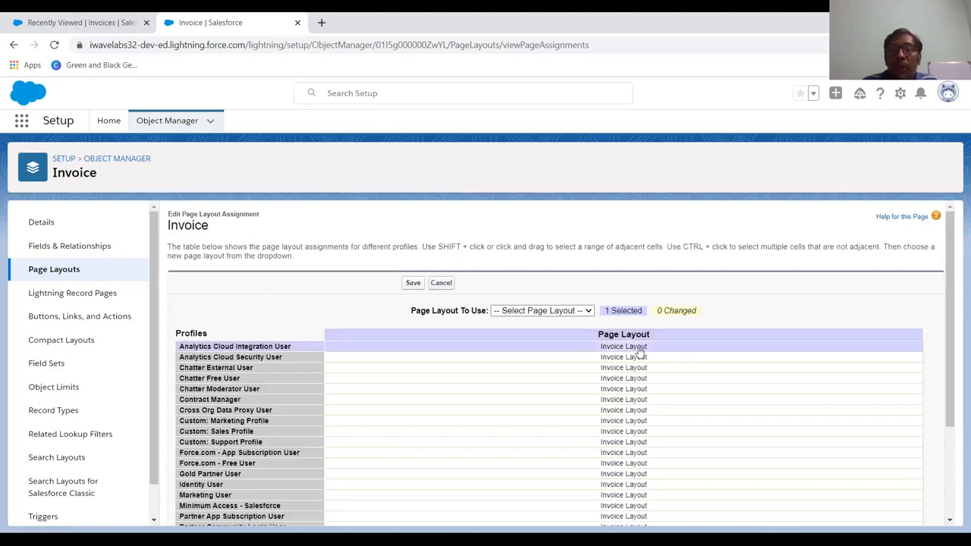
click(630, 336)
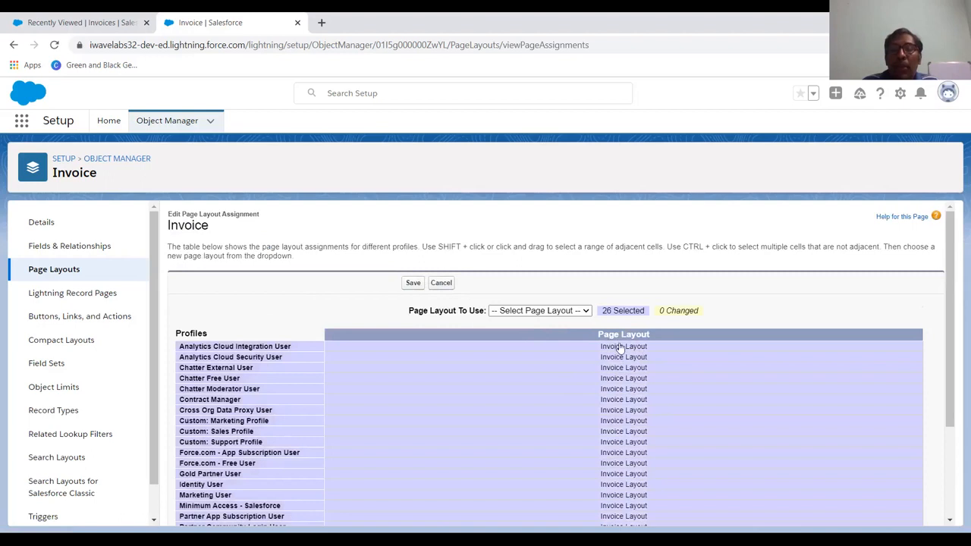
click(563, 314)
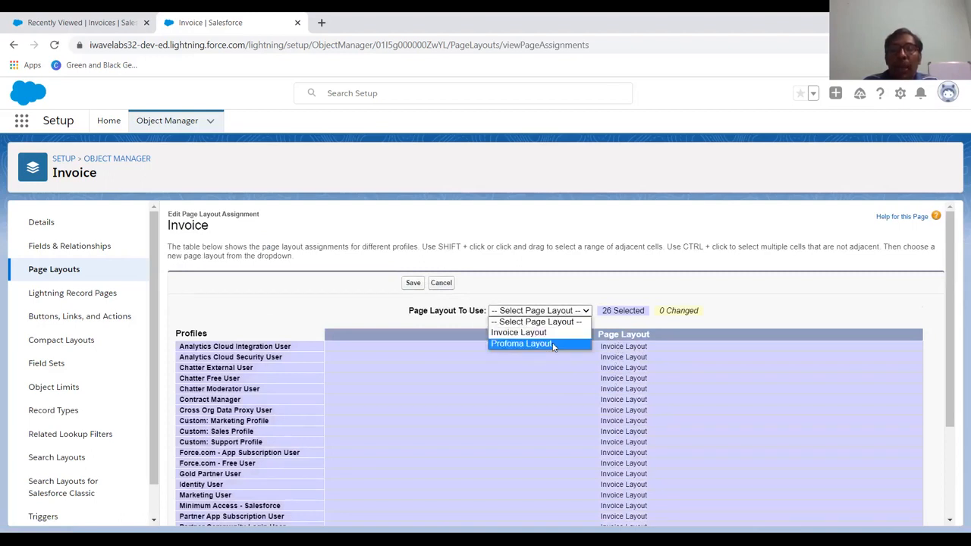
click(553, 345)
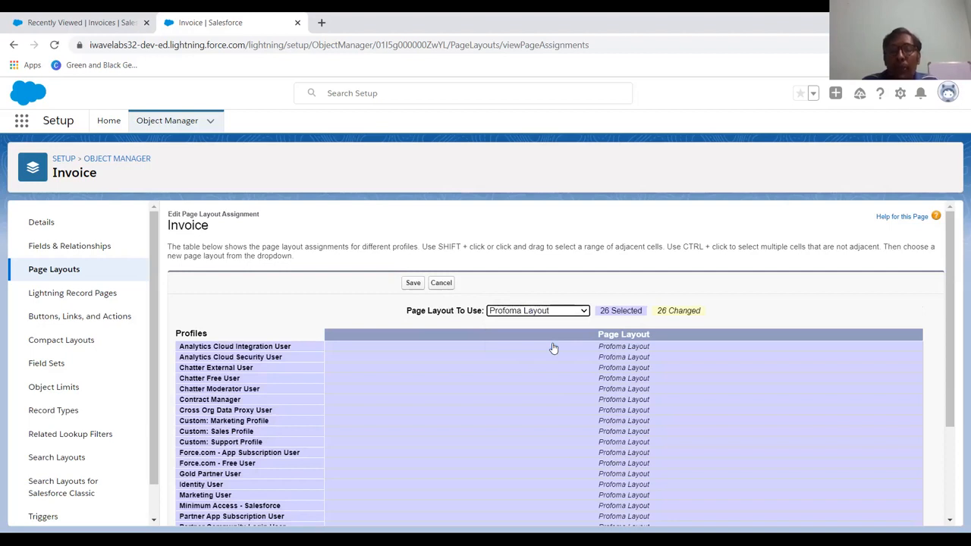
click(411, 286)
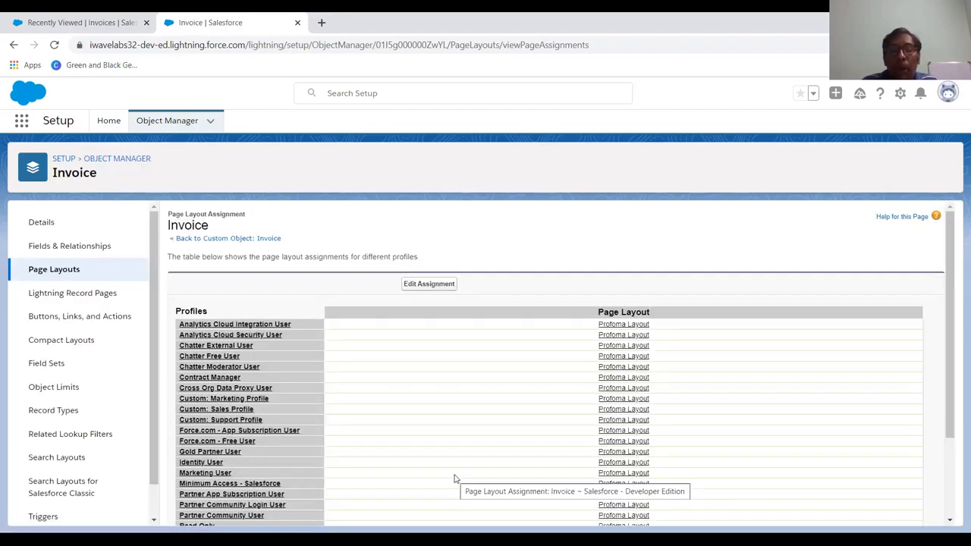
scroll(492, 395, down, 3)
scroll(493, 395, up, 3)
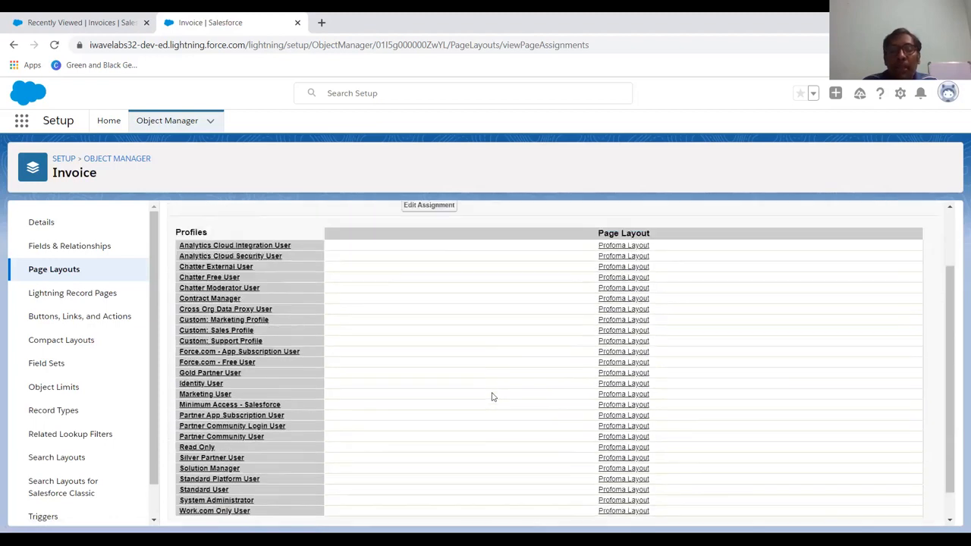
scroll(492, 395, down, 2)
scroll(492, 397, up, 1)
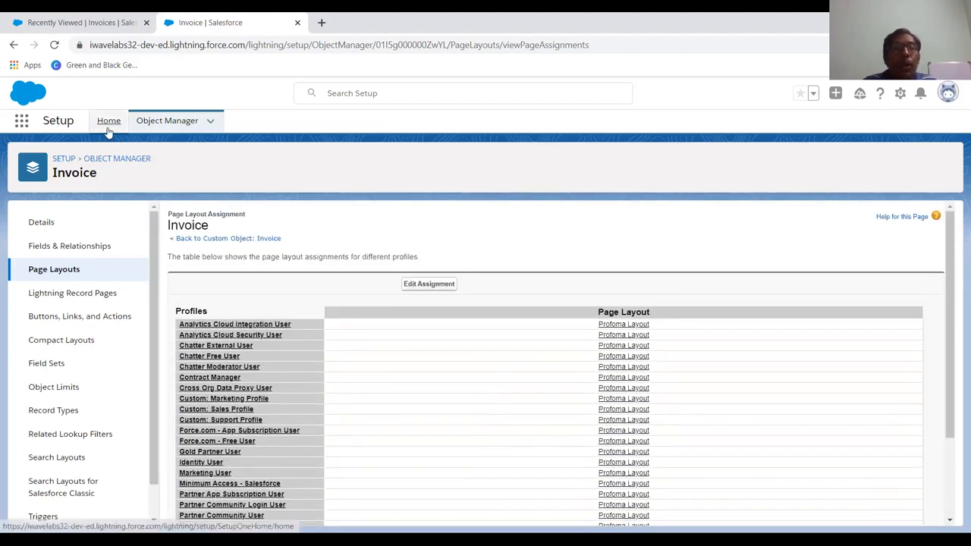
Search Setup for users, open the Users list and open the System Administrator profile from it
click(77, 162)
text(us)
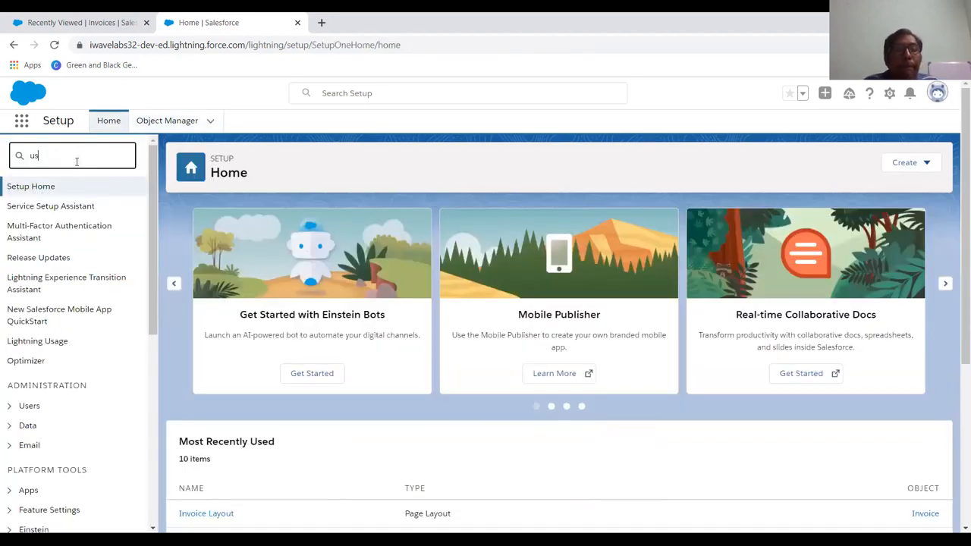
text(ers)
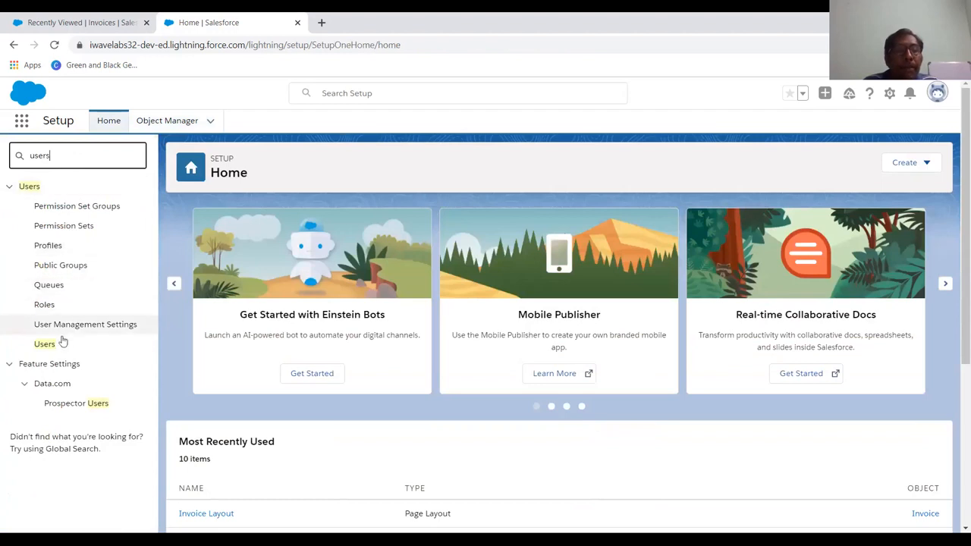
click(59, 344)
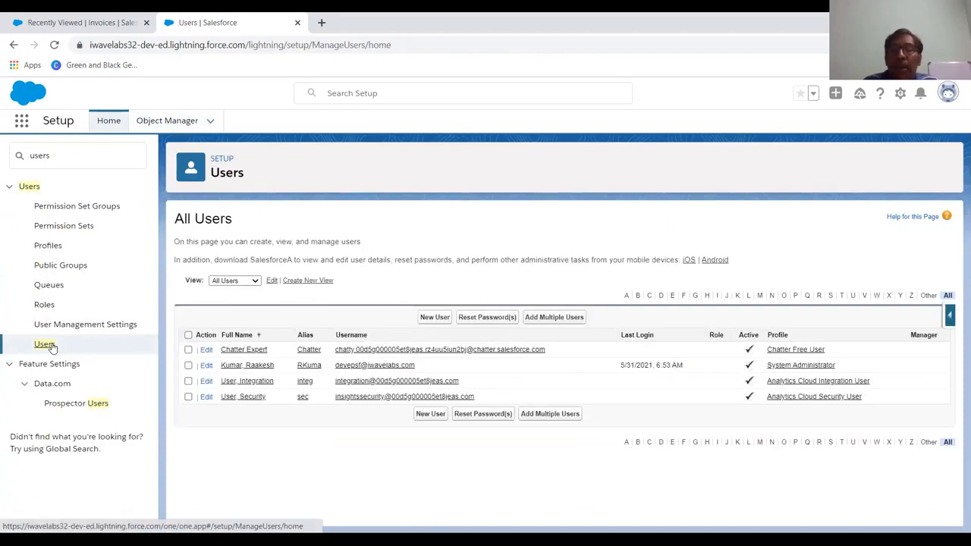
click(800, 367)
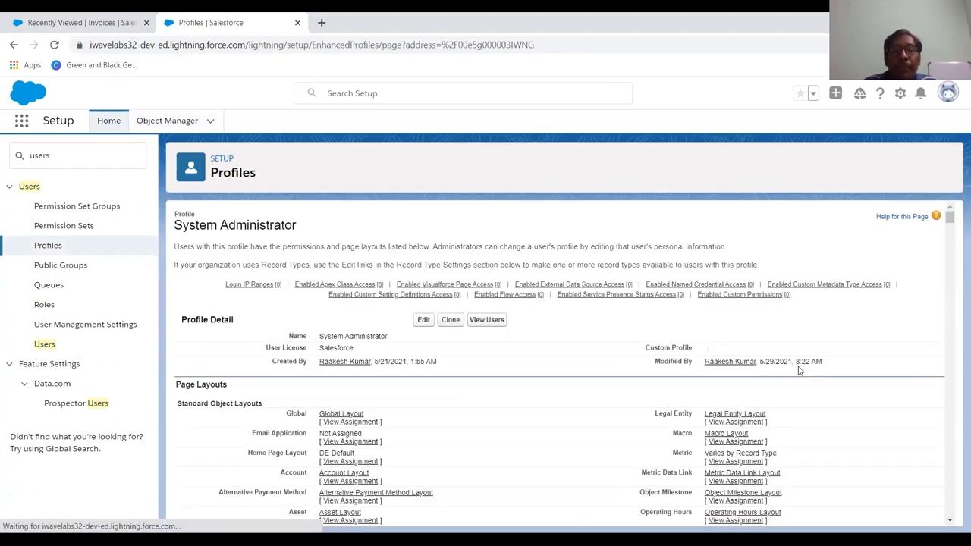
Examine the page layout assignments of the System Administrator profile
scroll(539, 363, down, 1)
scroll(539, 363, down, 1)
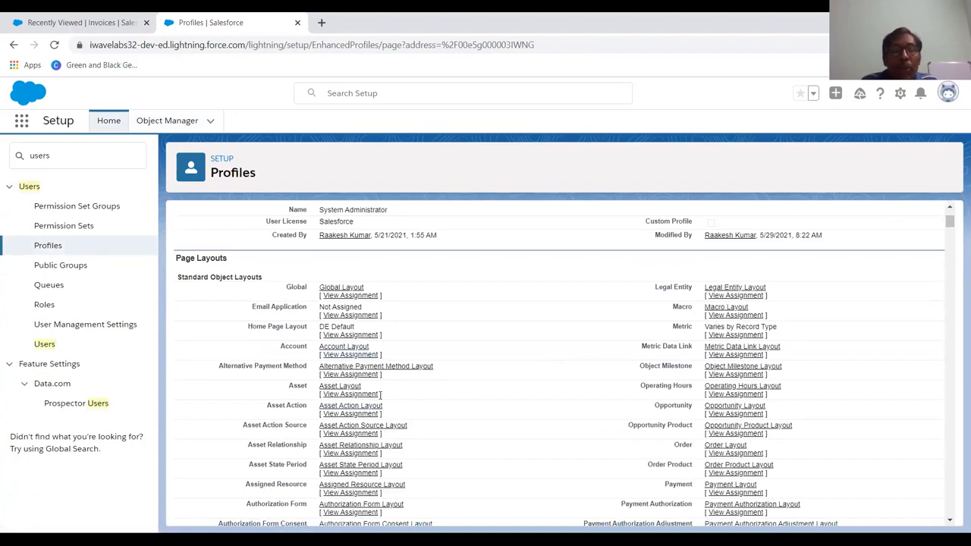
scroll(380, 394, down, 5)
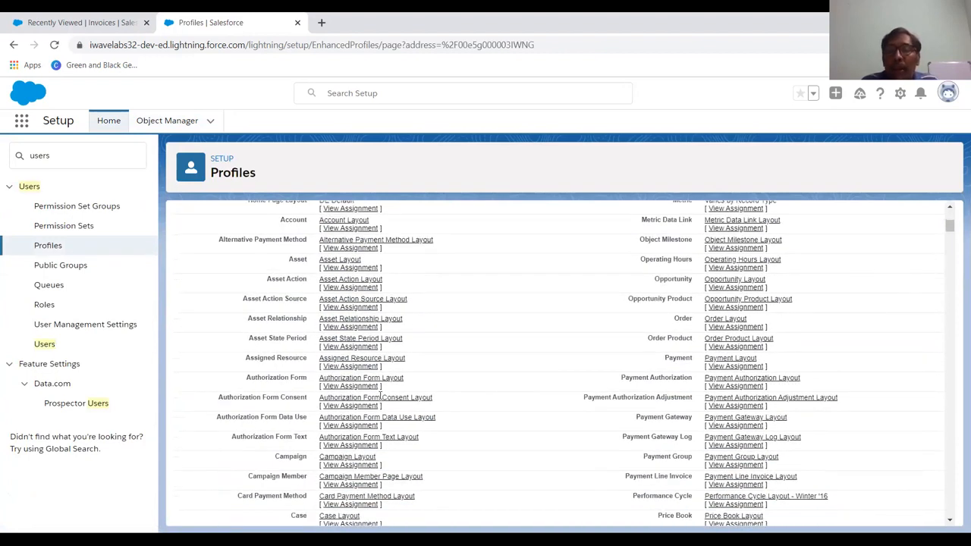
scroll(380, 394, down, 2)
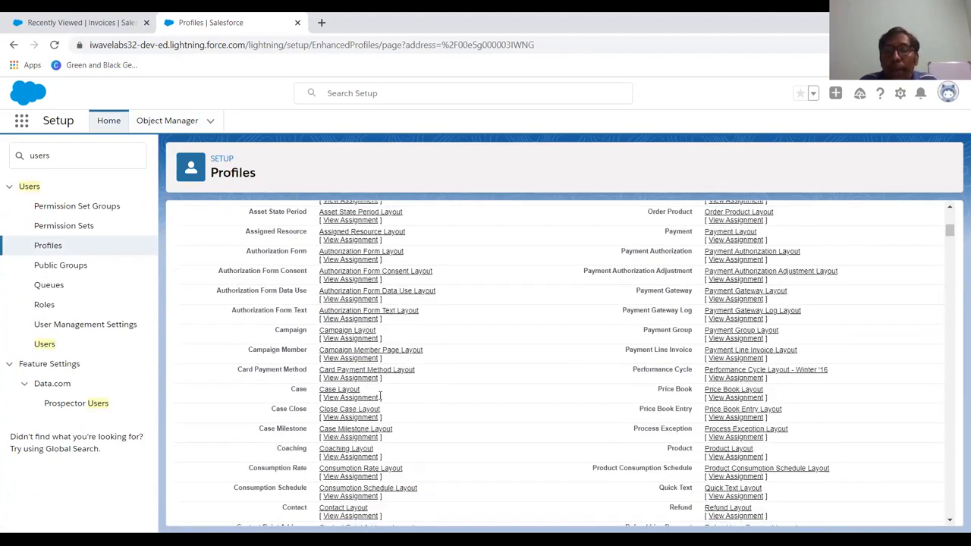
scroll(381, 394, down, 2)
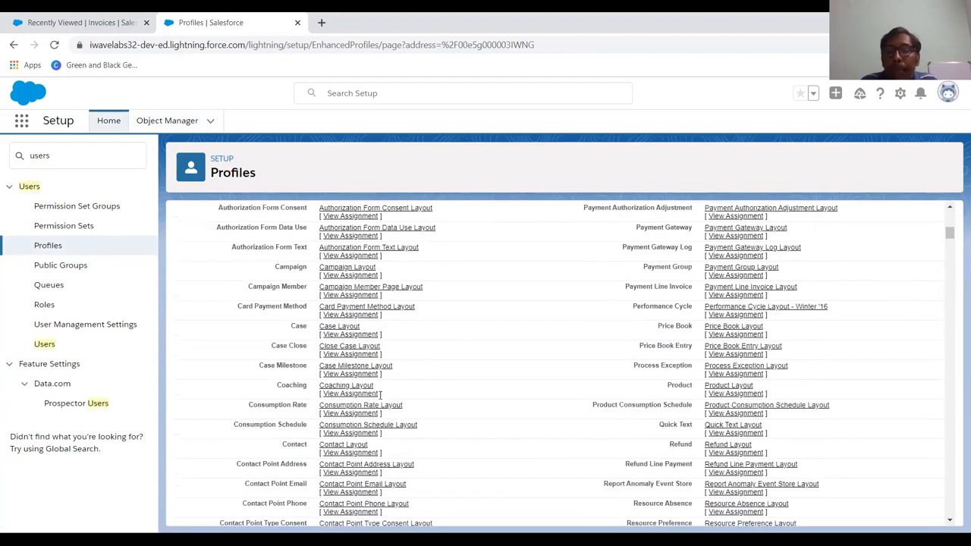
scroll(381, 394, up, 10)
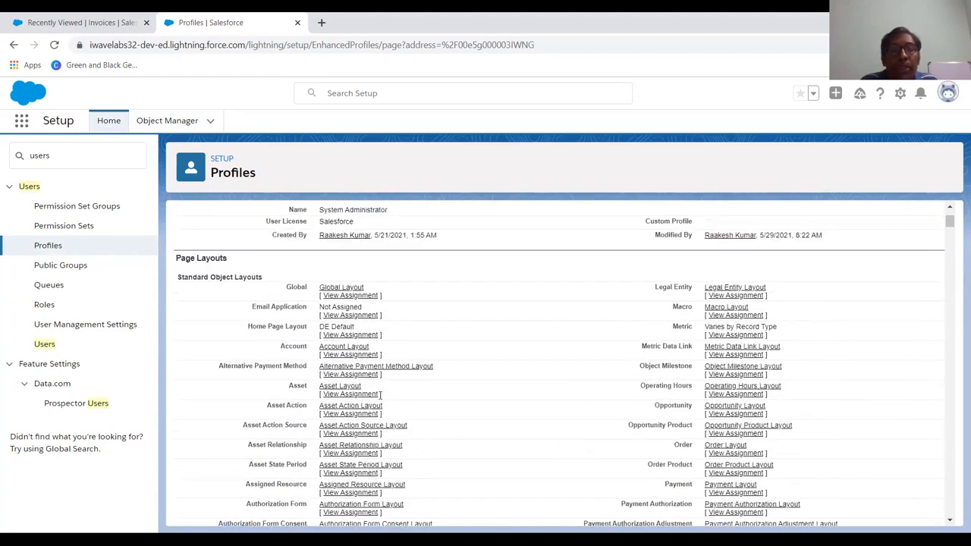
scroll(380, 393, down, 20)
scroll(380, 394, down, 18)
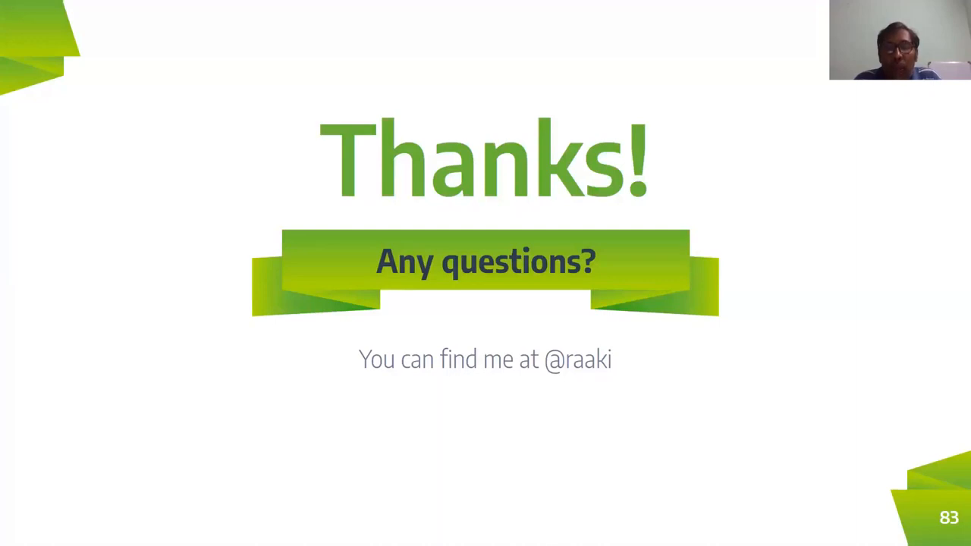
key(Right)
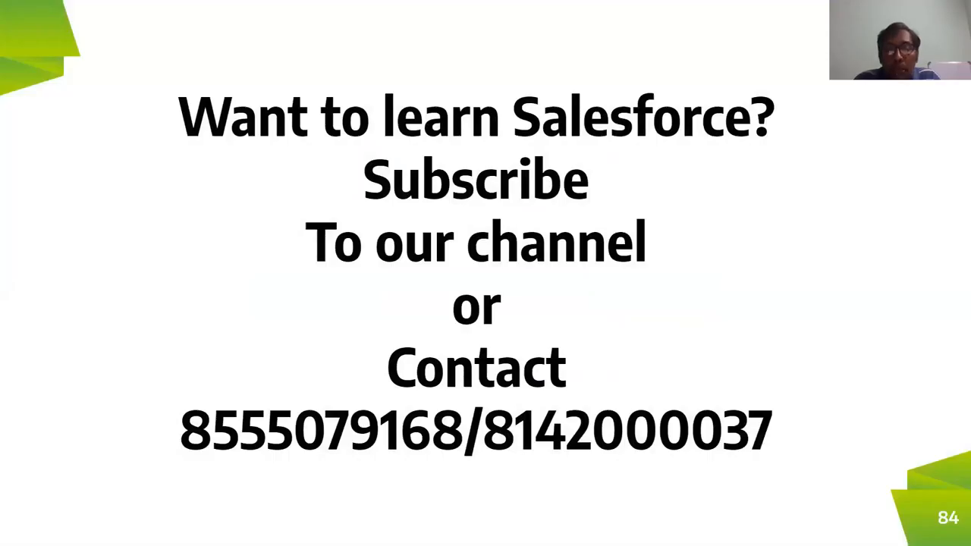